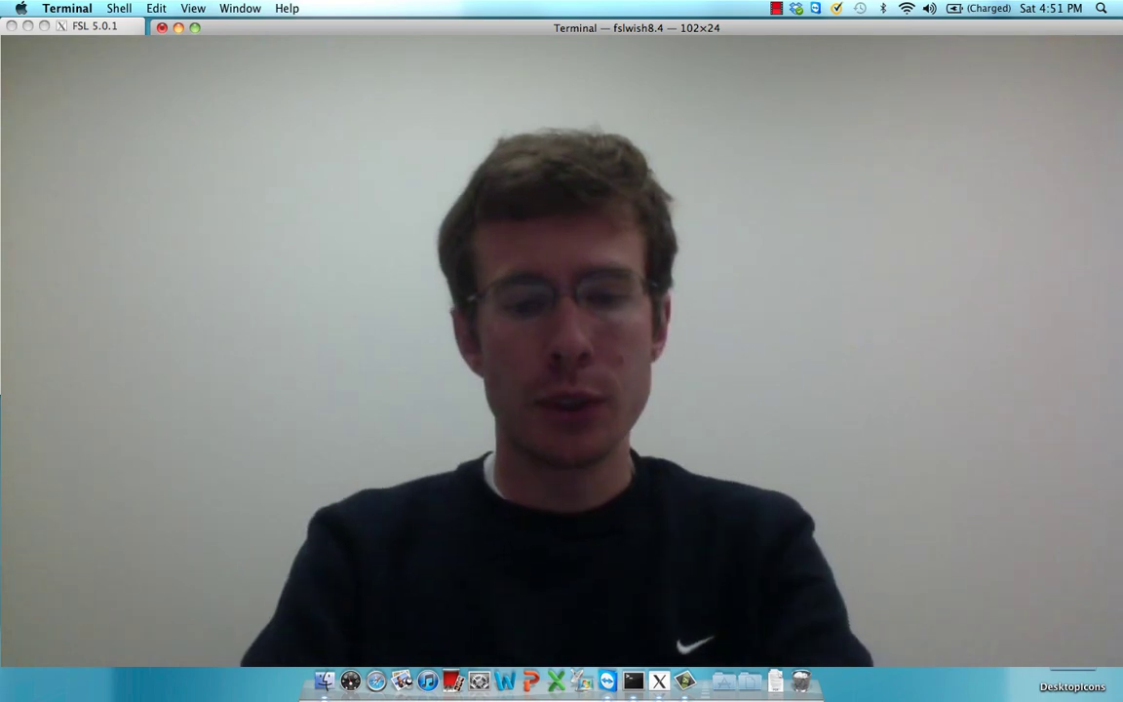
Launch FSLView, load the avg152T1 standard template, and drag the crosshair toward the anterior cingulate
text(fslview)
key(Return)
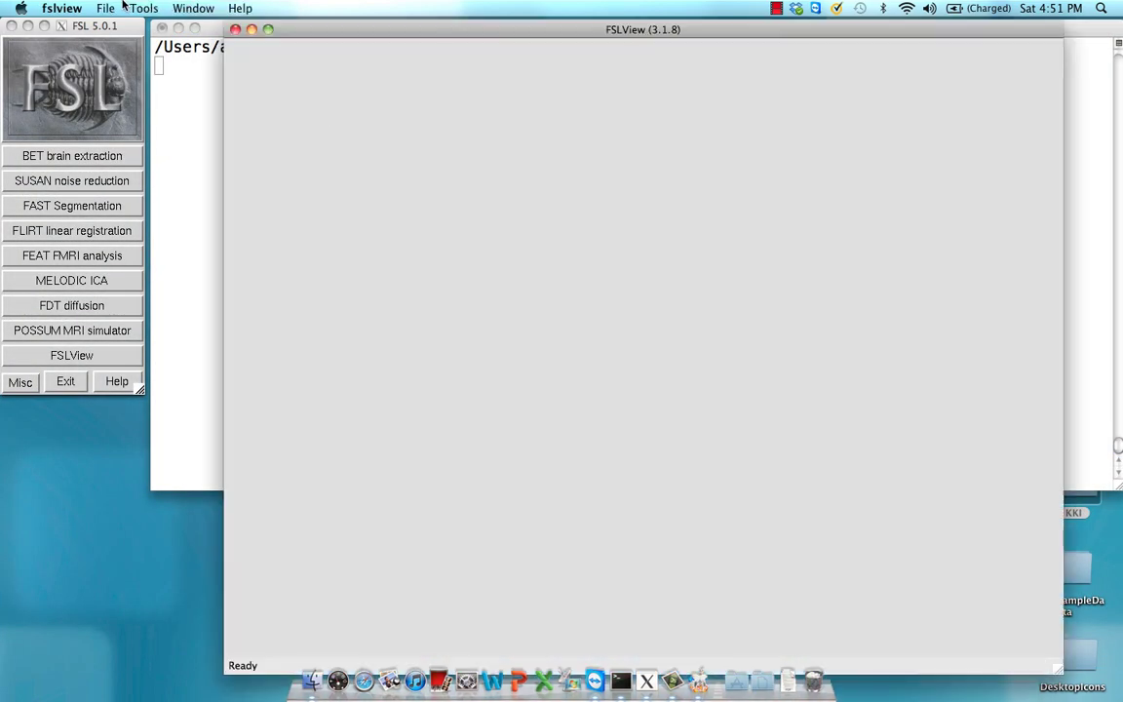
click(105, 8)
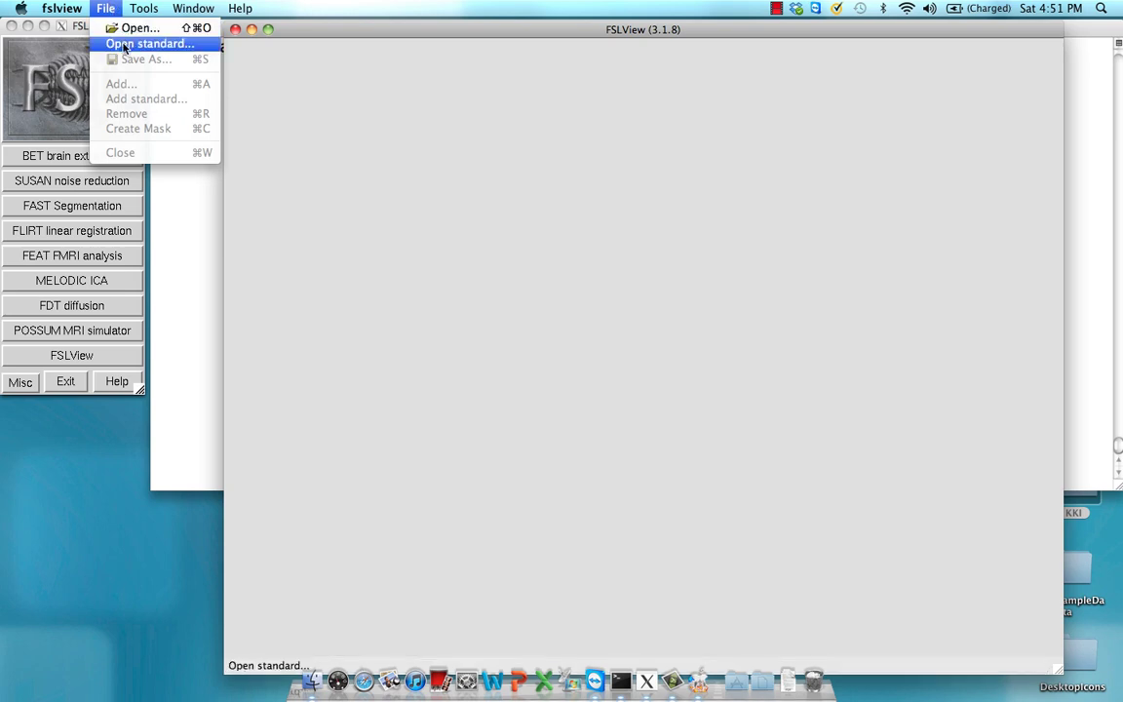
click(124, 45)
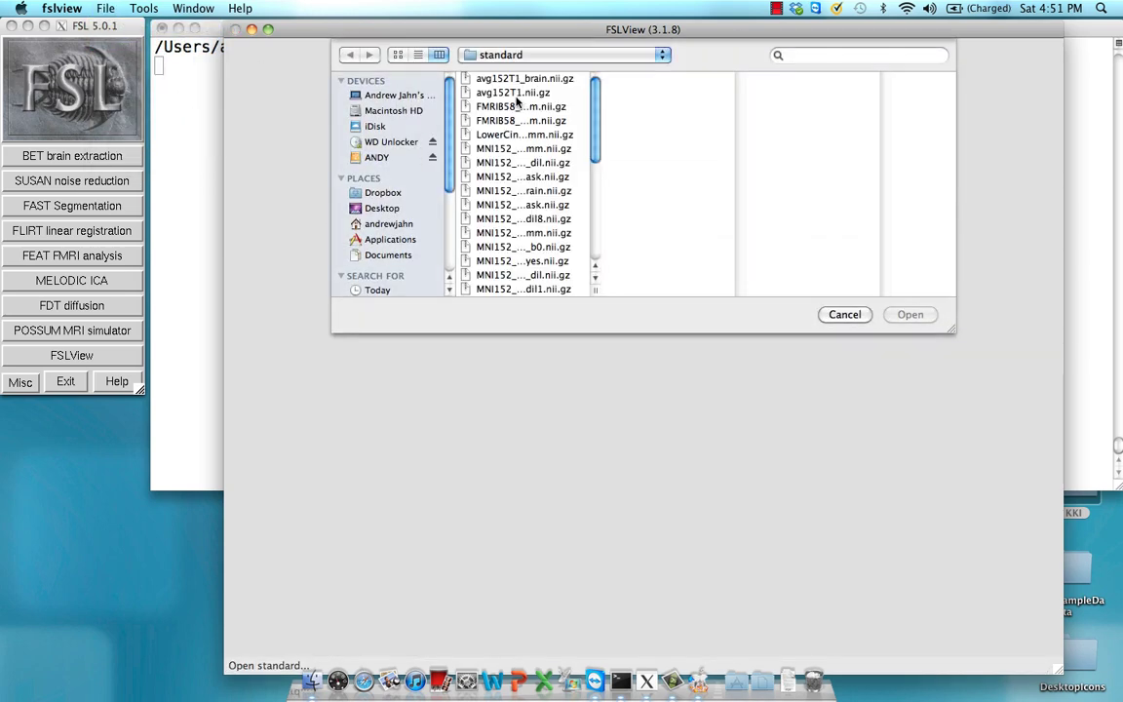
click(522, 93)
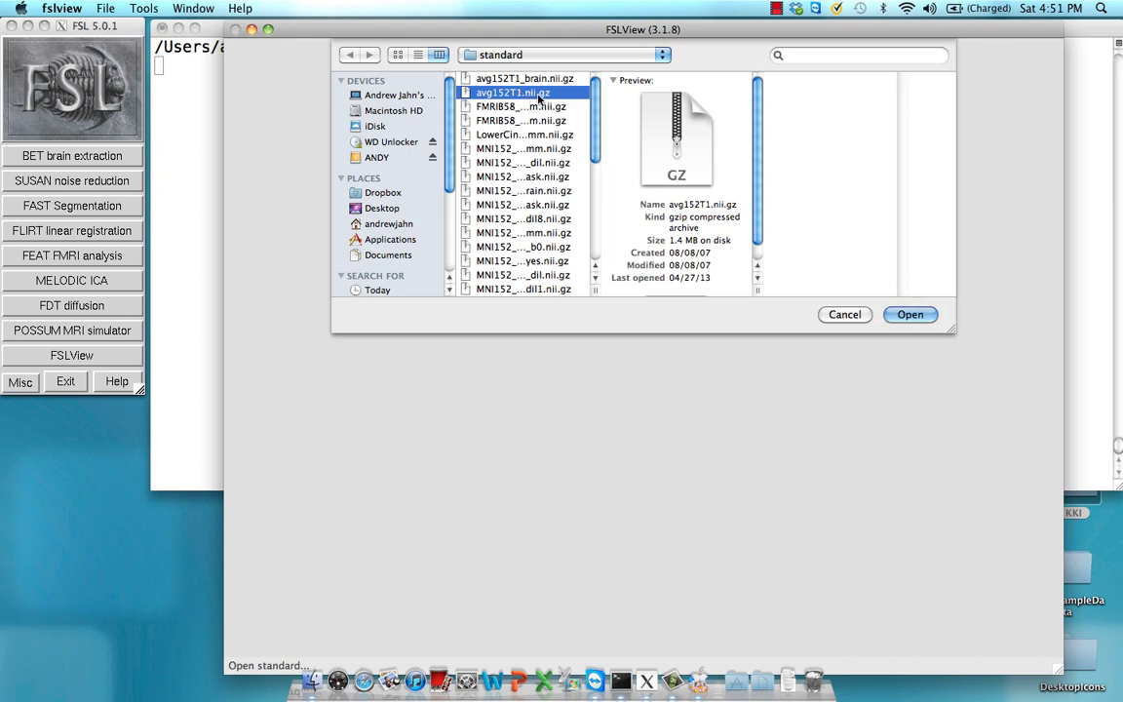
double_click(529, 94)
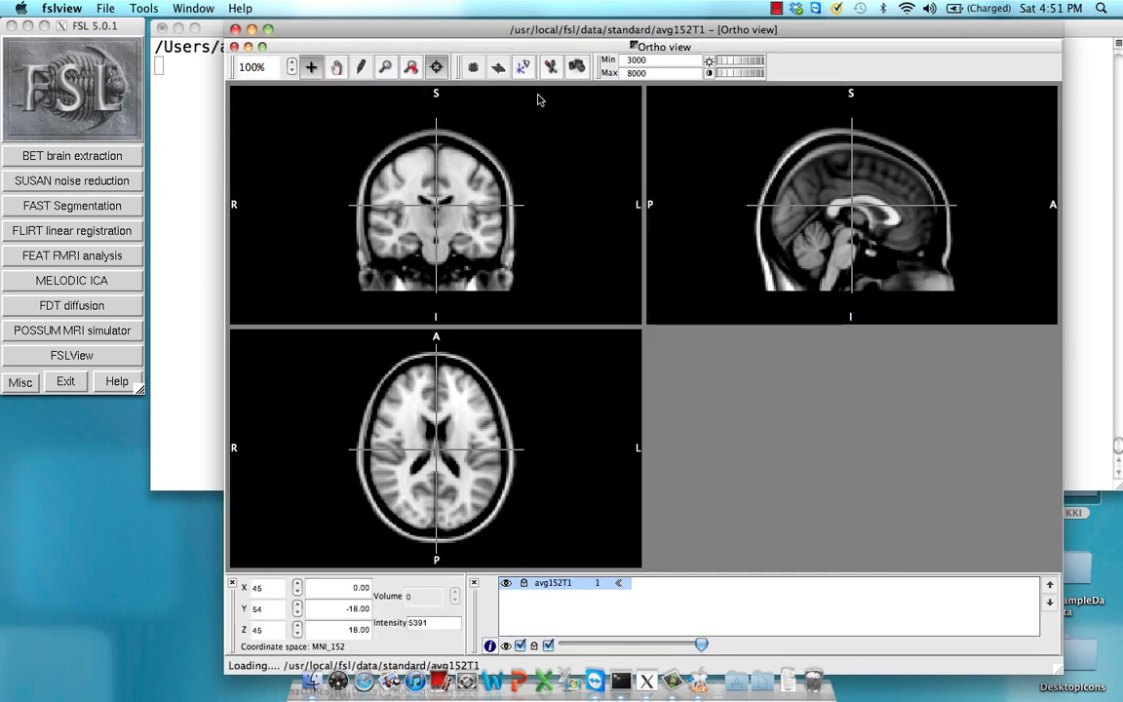
drag(888, 184, 895, 194)
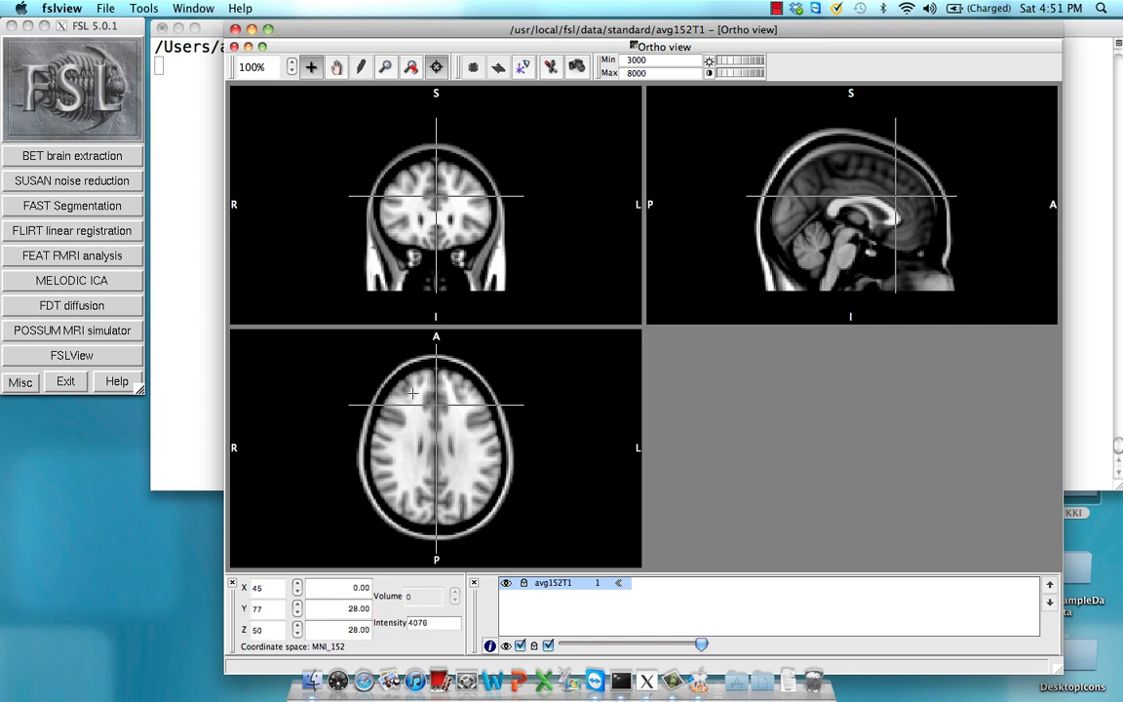
Enter millimetre coordinates X 0, Y 22, Z 30 to place the crosshair at voxel 45, 74, 51
click(341, 588)
text(0)
click(337, 630)
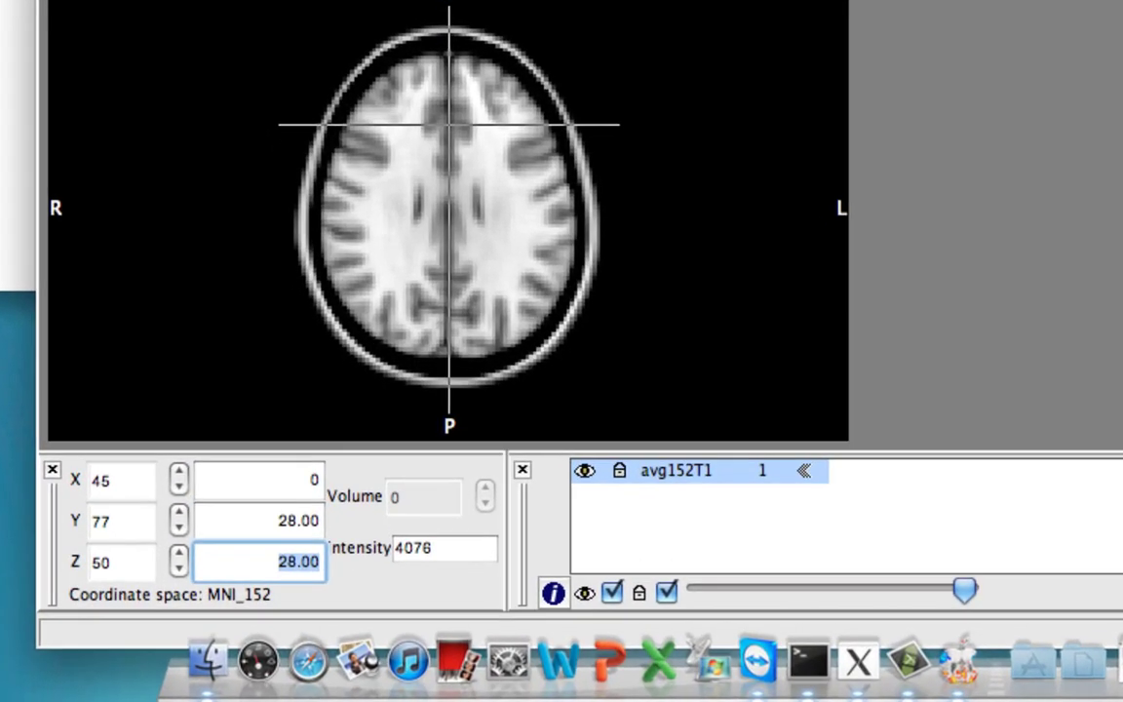
click(258, 519)
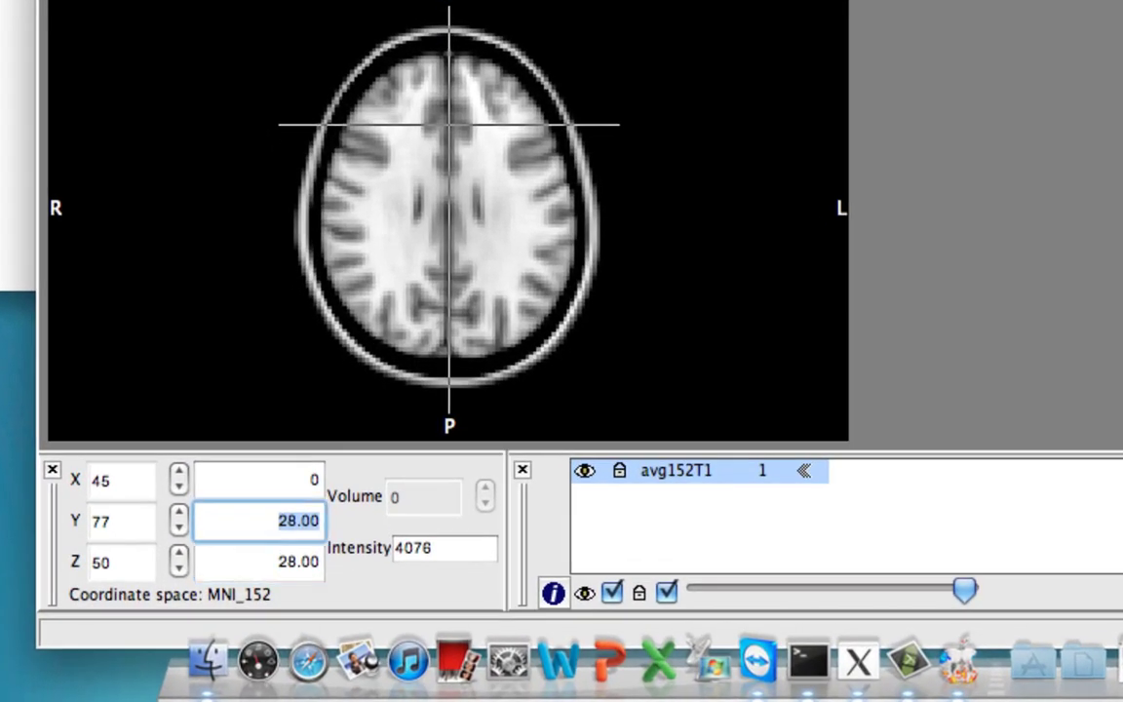
text(22)
key(Tab)
key(Tab)
key(shift+Tab)
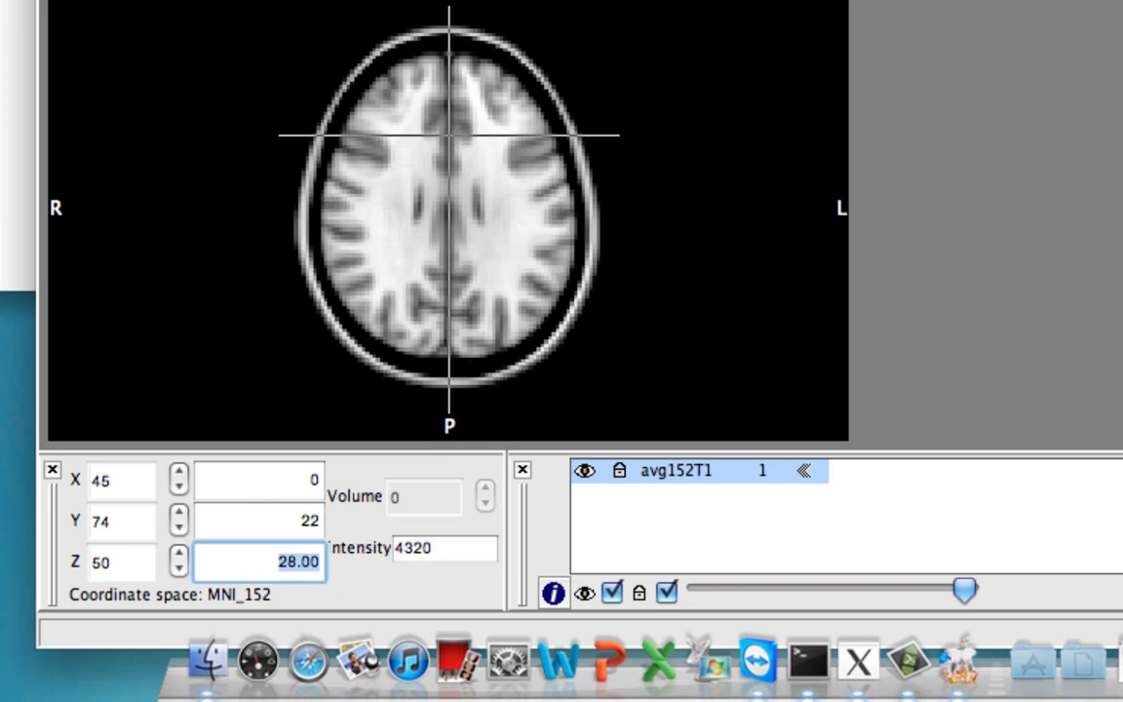
text(30)
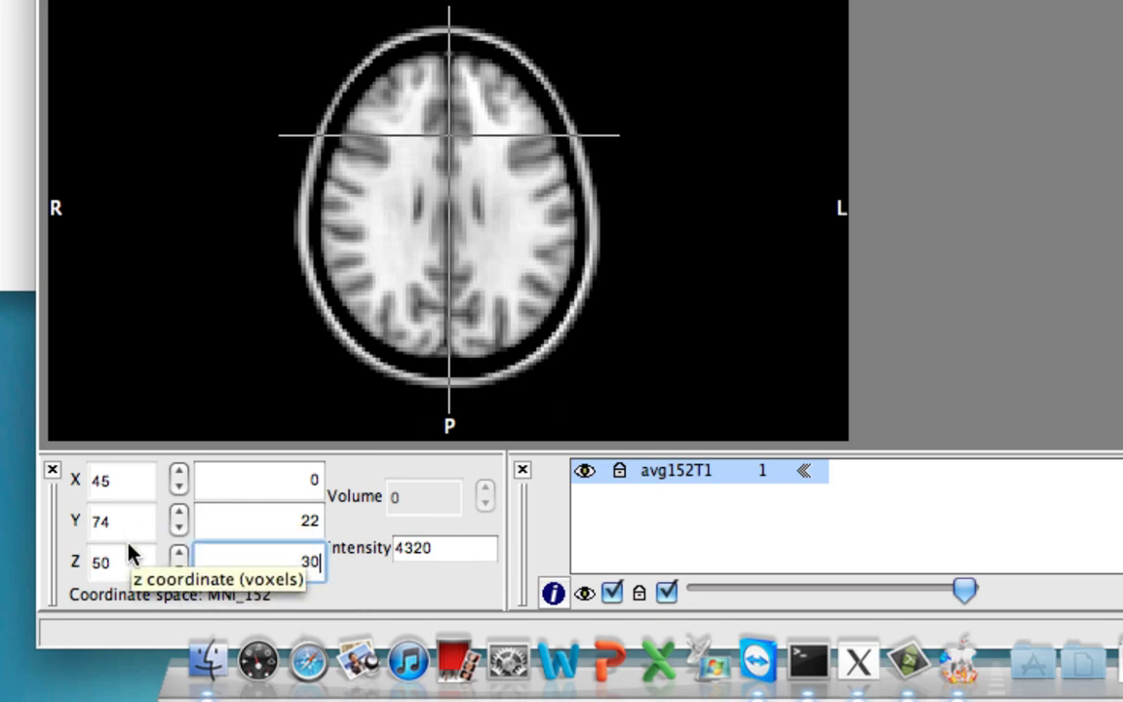
key(Return)
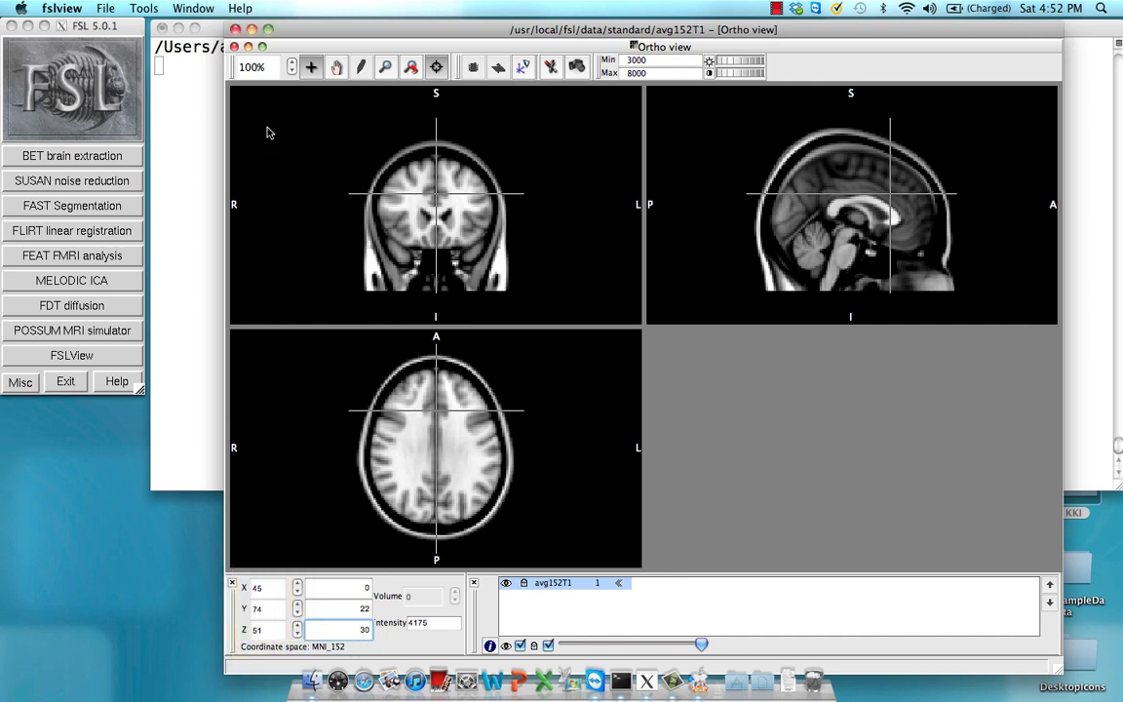
Close FSLView, recall the fslmaths ACCpoint command, and highlight its avg152T1.nii.gz input and -mul 0 part
click(234, 30)
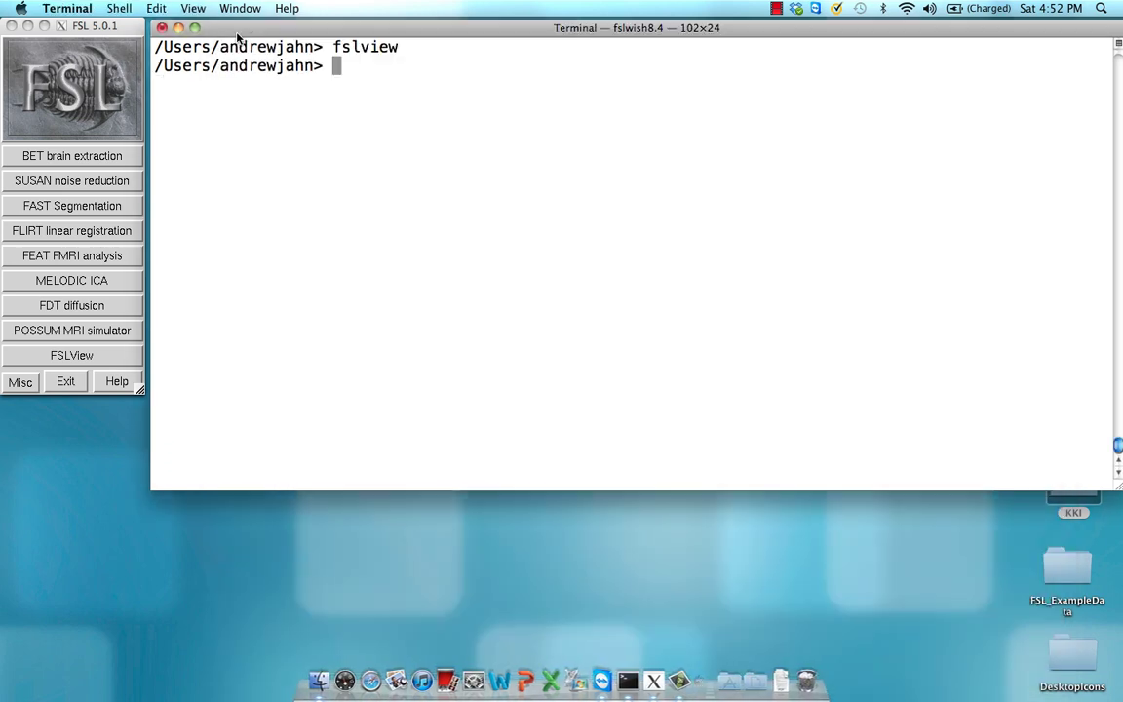
key(Up)
key(Up)
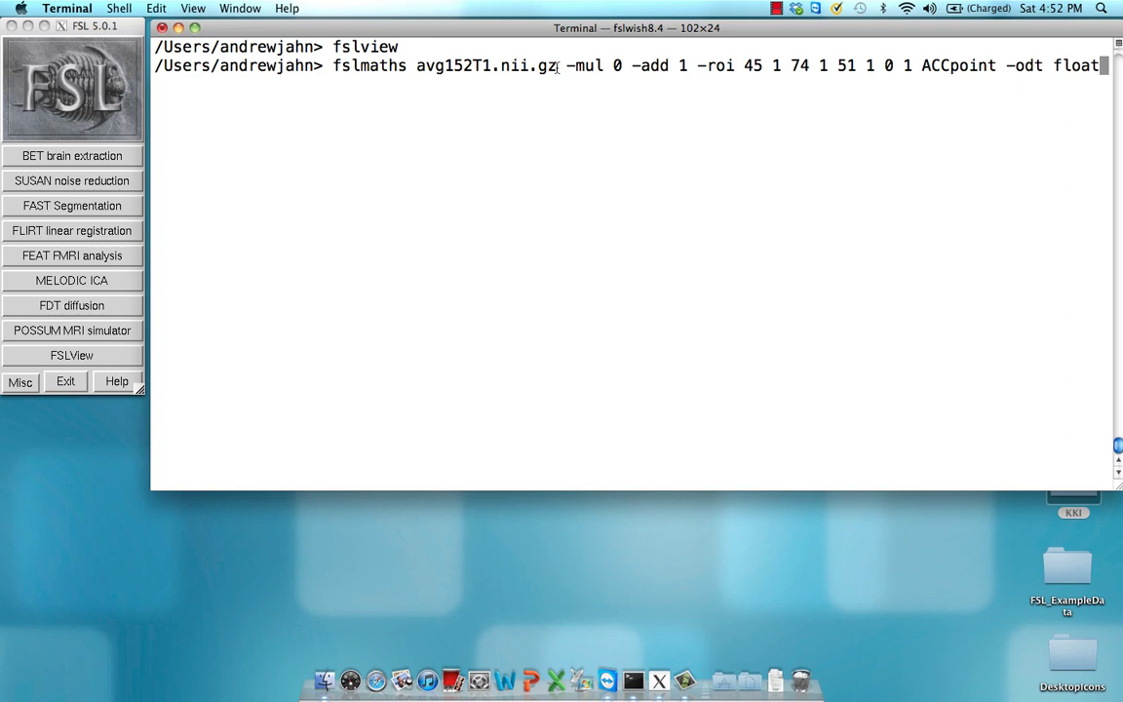
drag(557, 66, 418, 69)
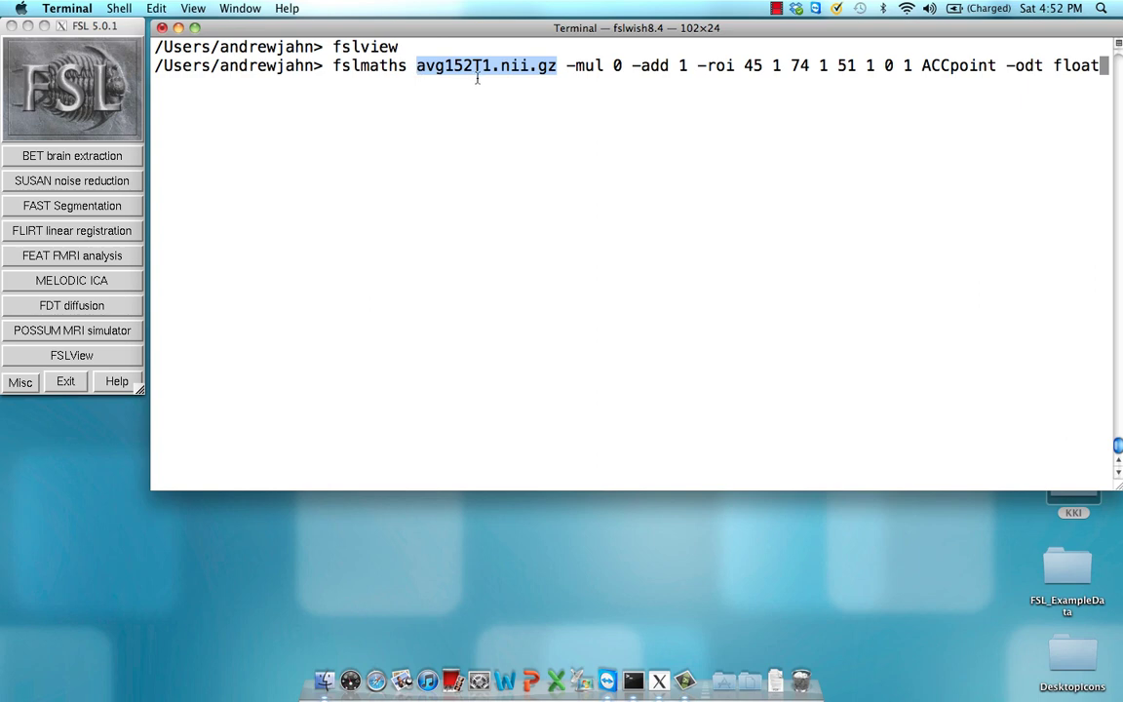
click(532, 82)
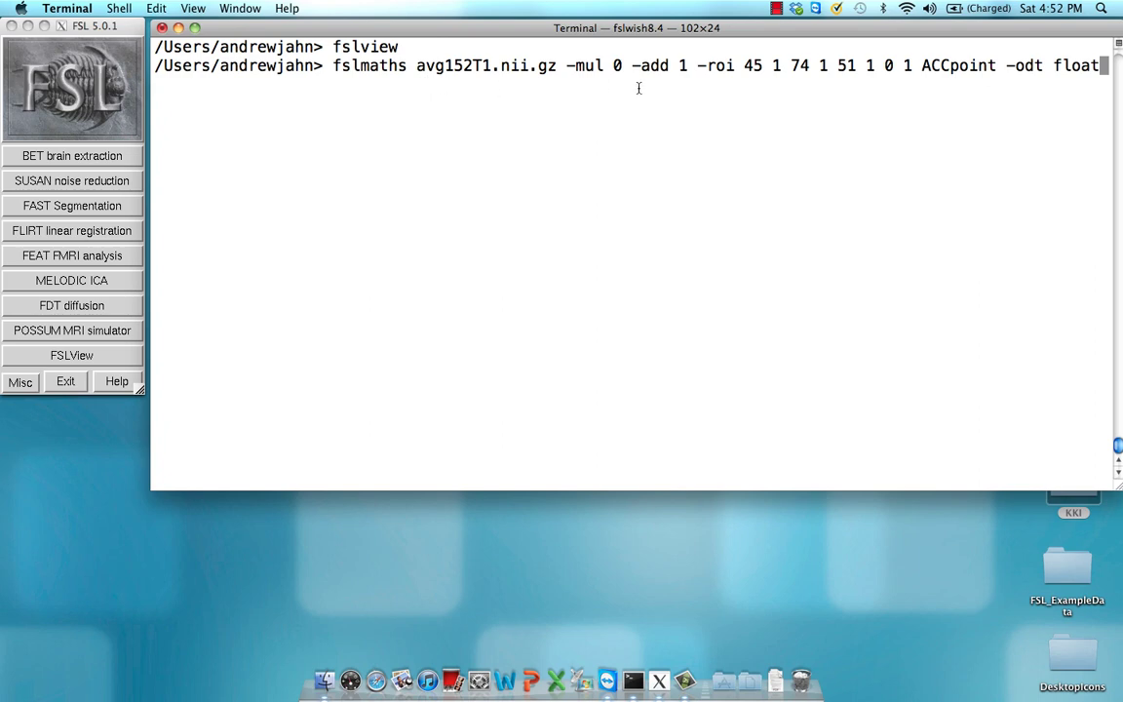
drag(565, 68, 625, 68)
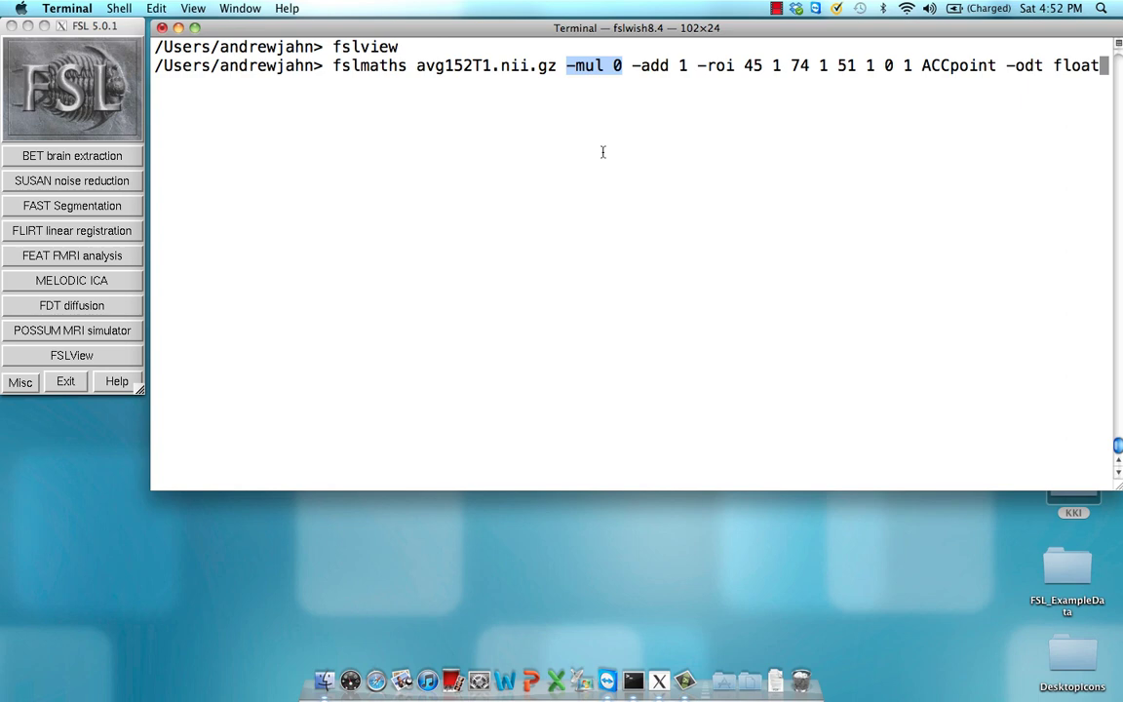
Highlight the -add 1, -roi 45 74 51 and ACCpoint parts, then run the fslmaths command
click(631, 65)
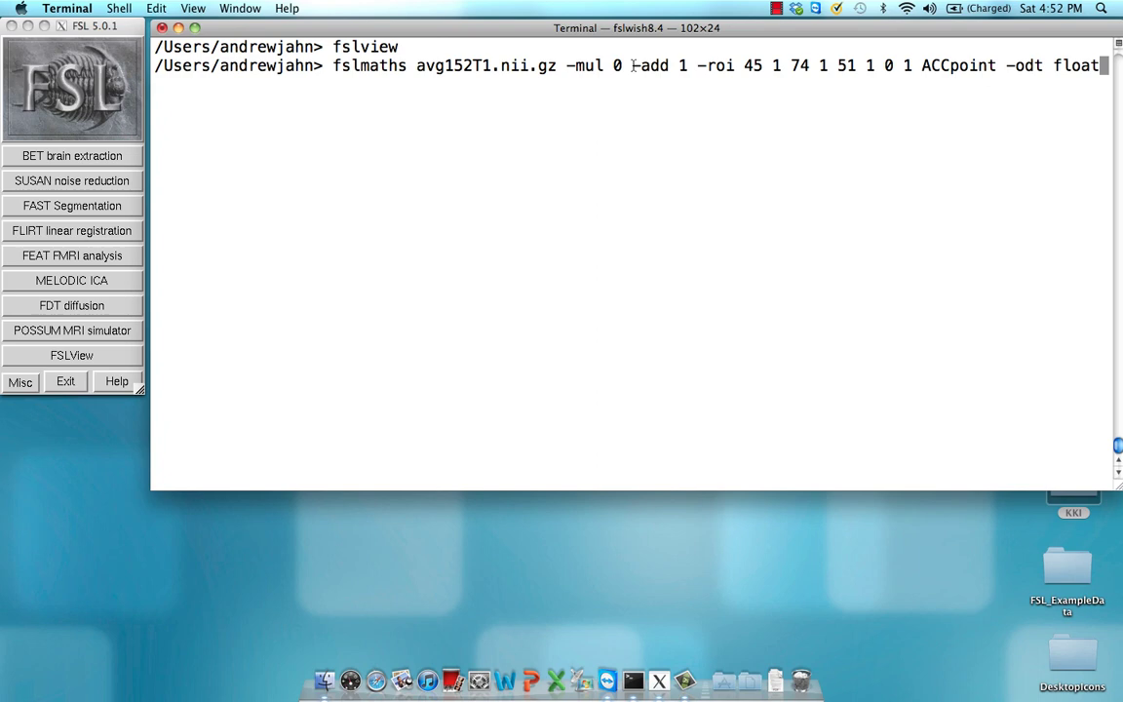
drag(634, 65, 686, 66)
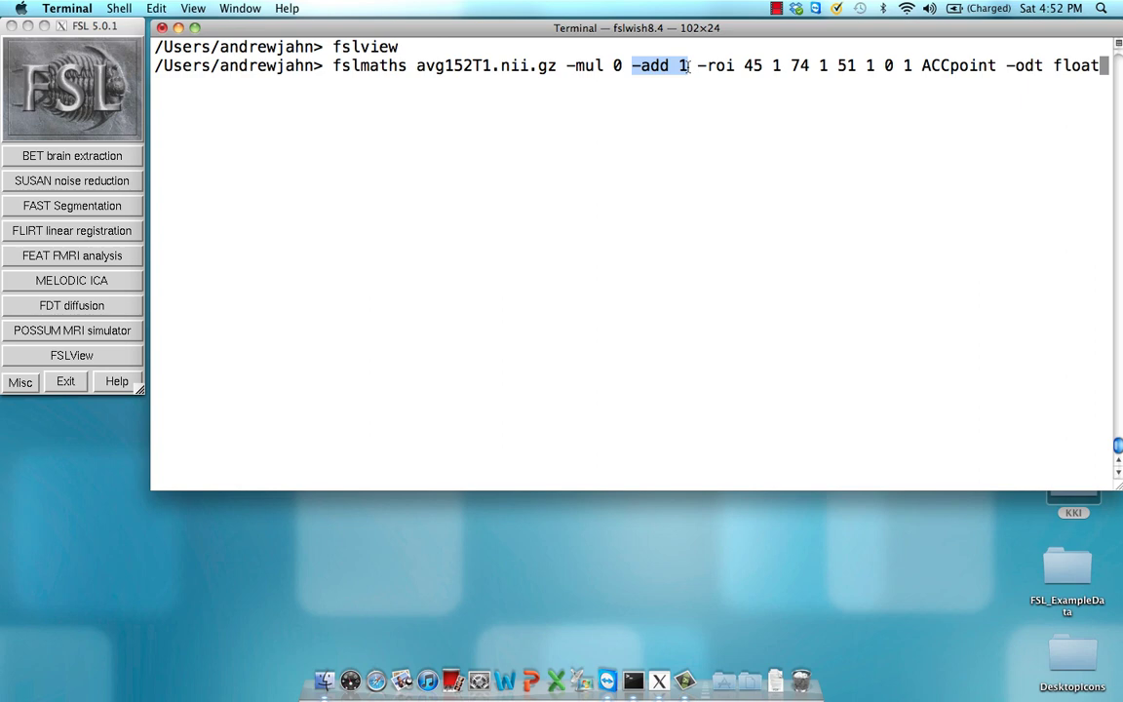
click(721, 66)
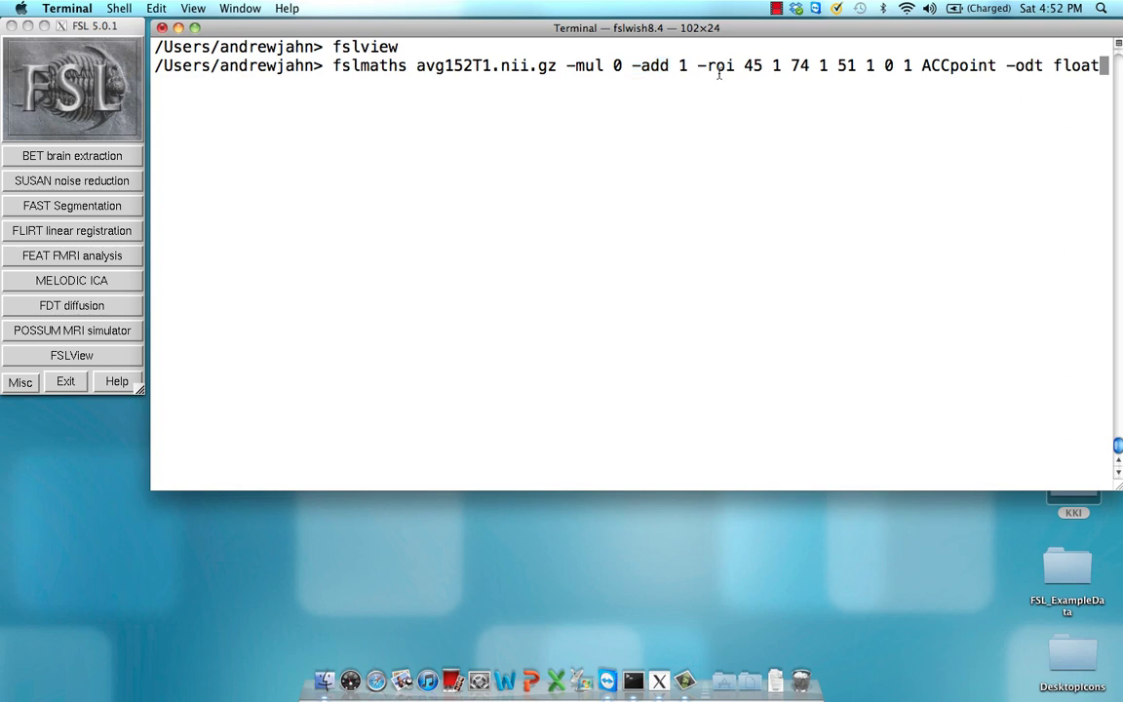
drag(695, 65, 912, 65)
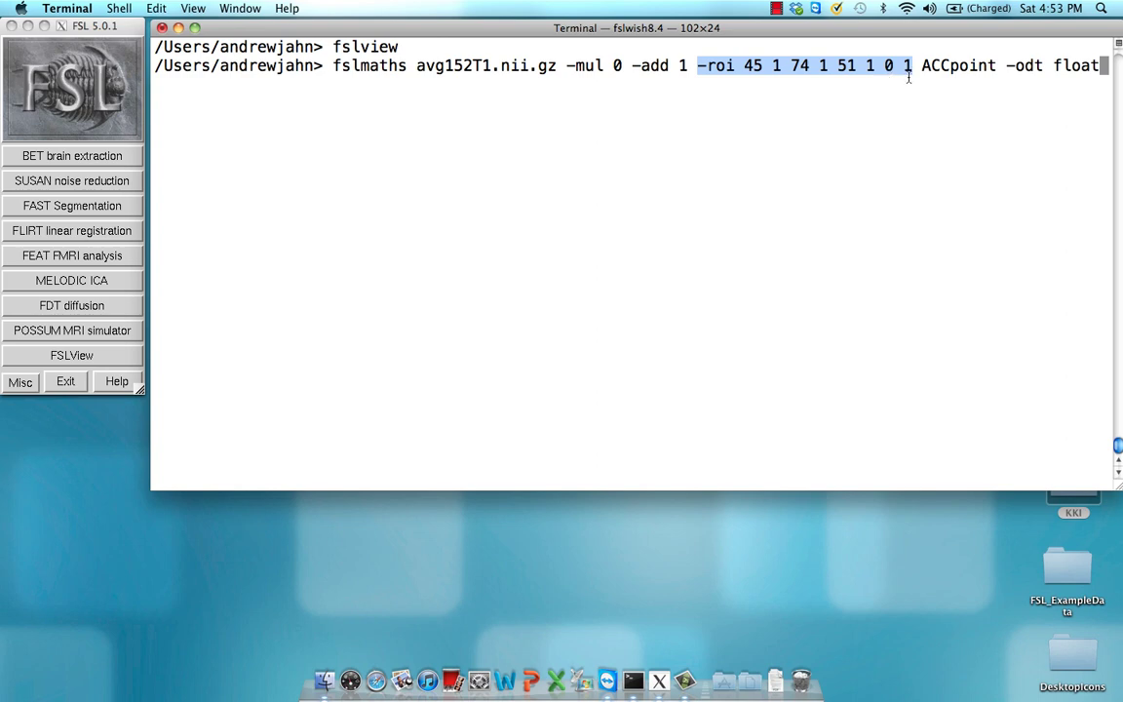
drag(921, 67, 994, 66)
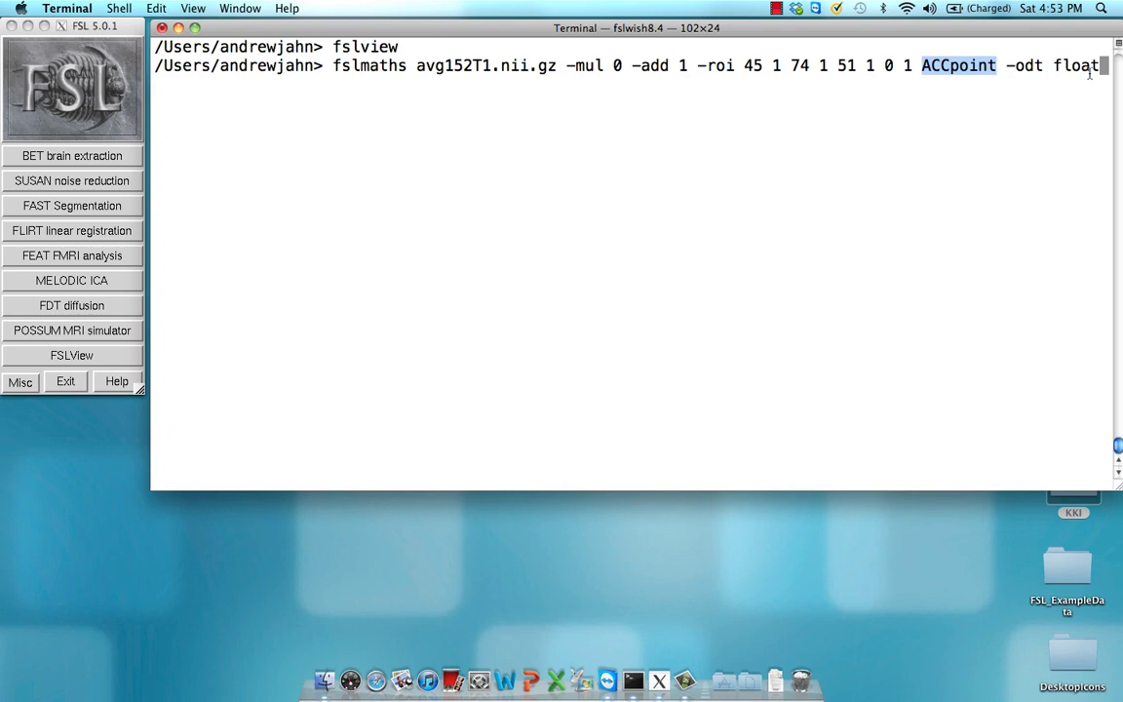
key(Return)
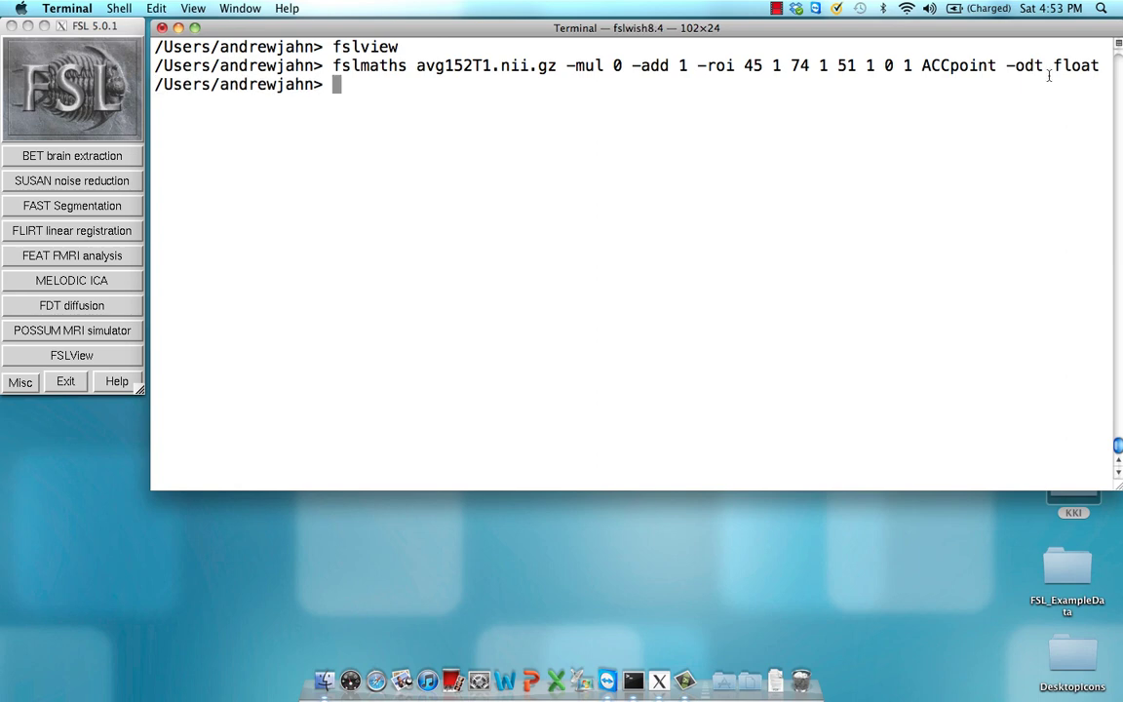
Recall and run fslmaths ACCpoint -kernel sphere 5 -fmean ACCsphere -odt float, explaining each option
key(Up)
key(Up)
key(Up)
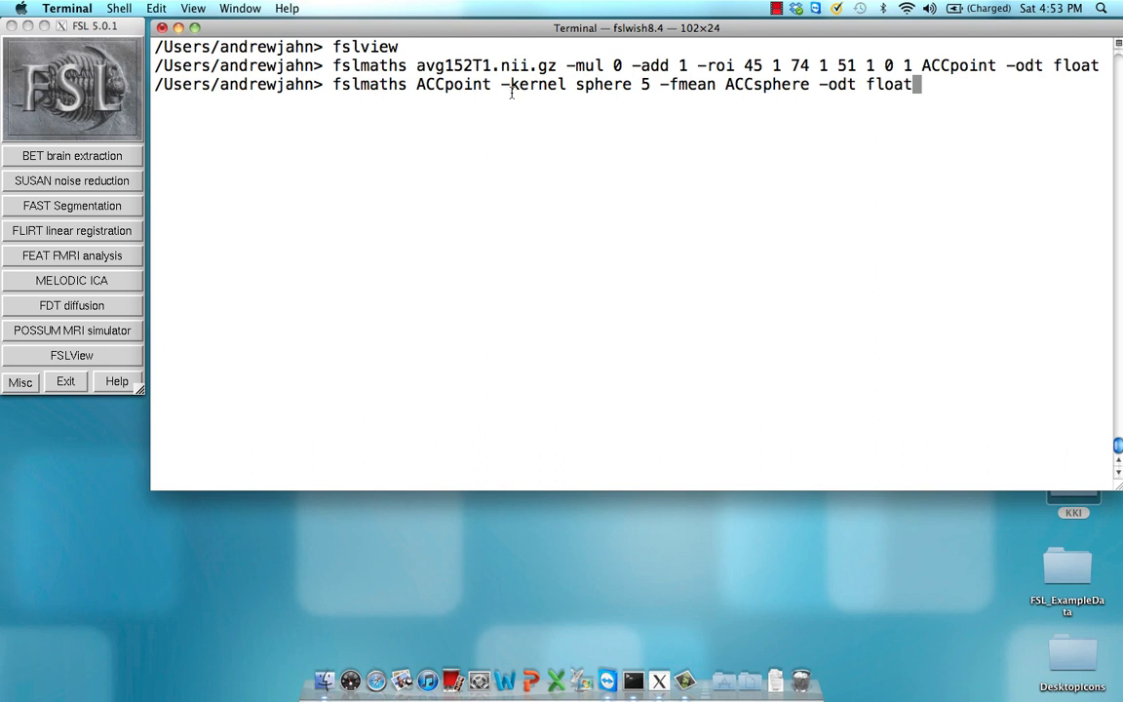
drag(500, 85, 648, 86)
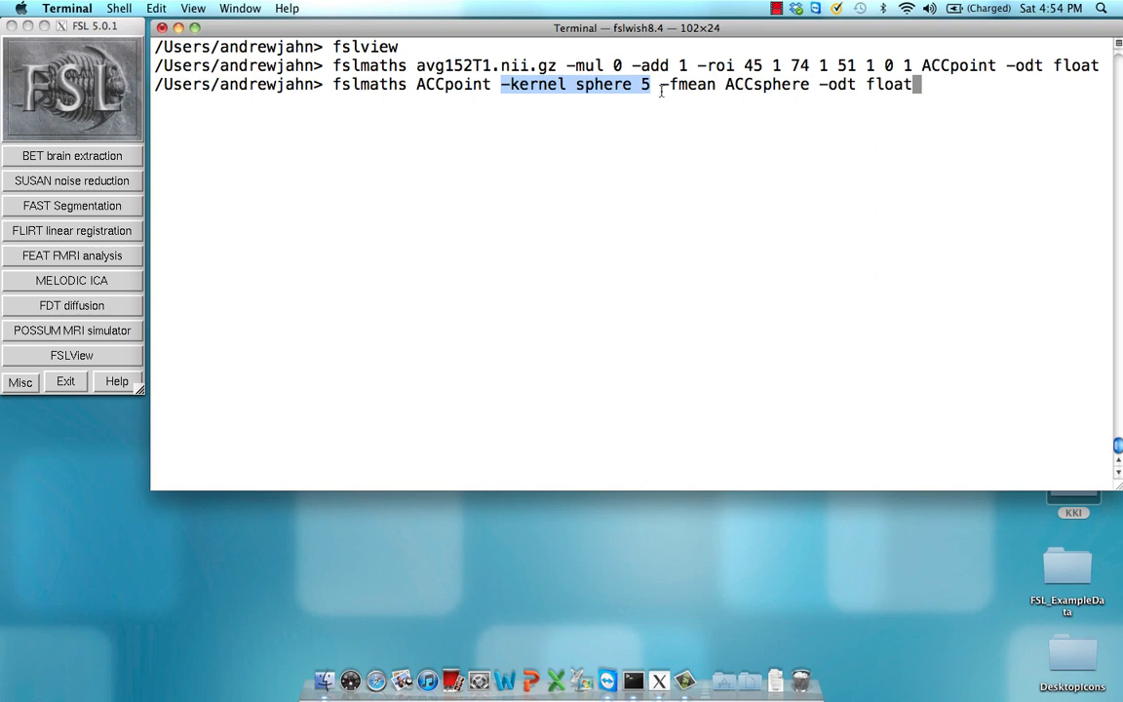
click(651, 87)
drag(659, 86, 718, 90)
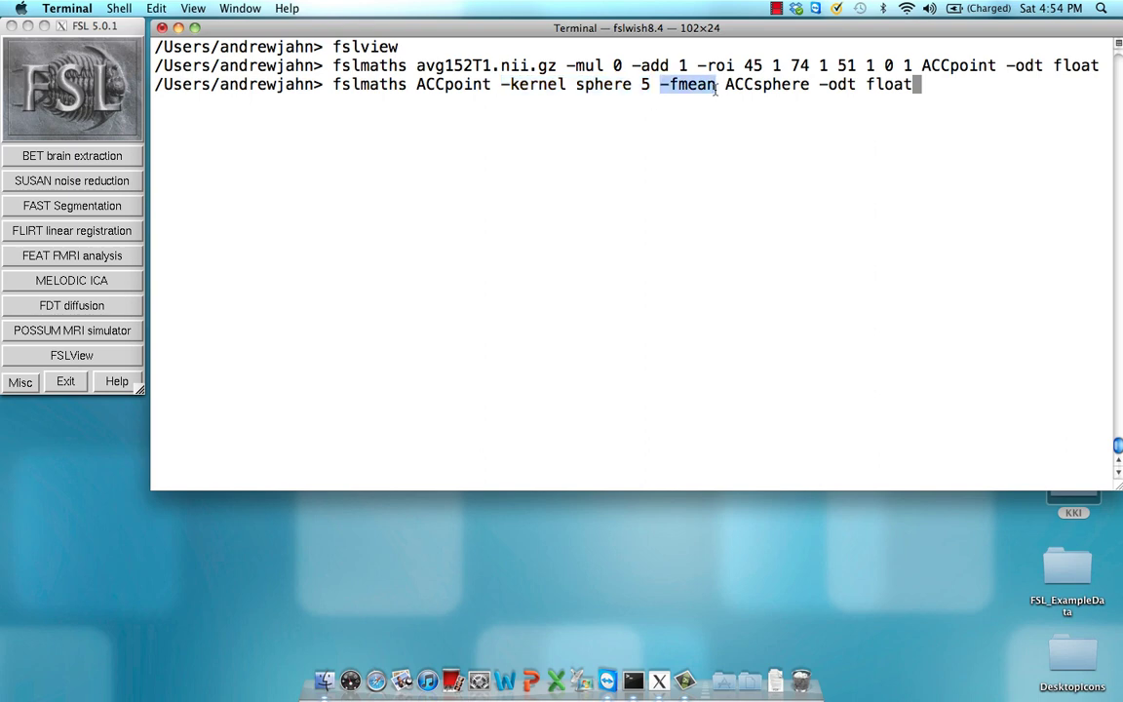
click(729, 89)
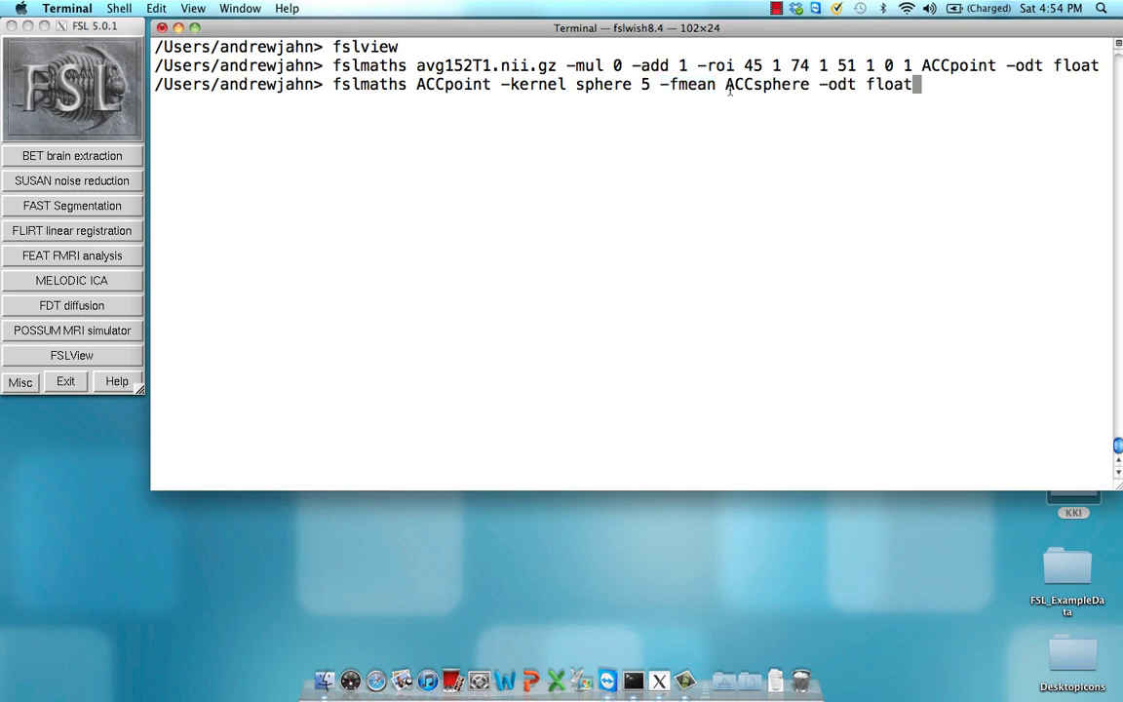
drag(726, 89, 810, 90)
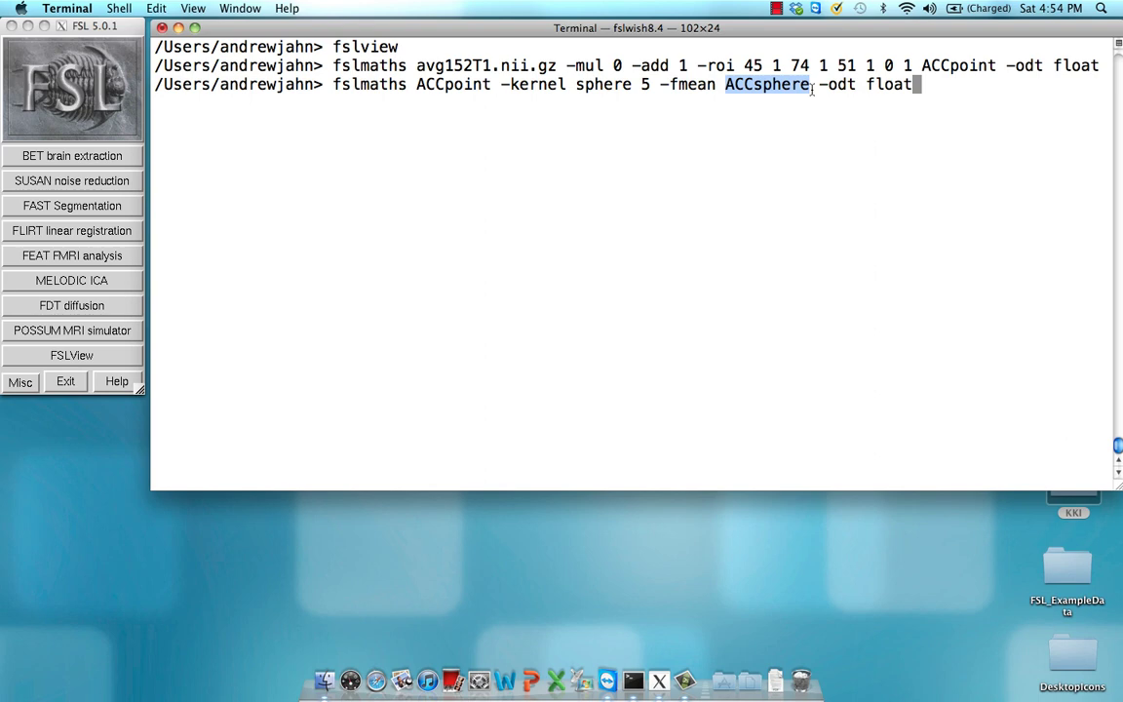
drag(817, 87, 898, 87)
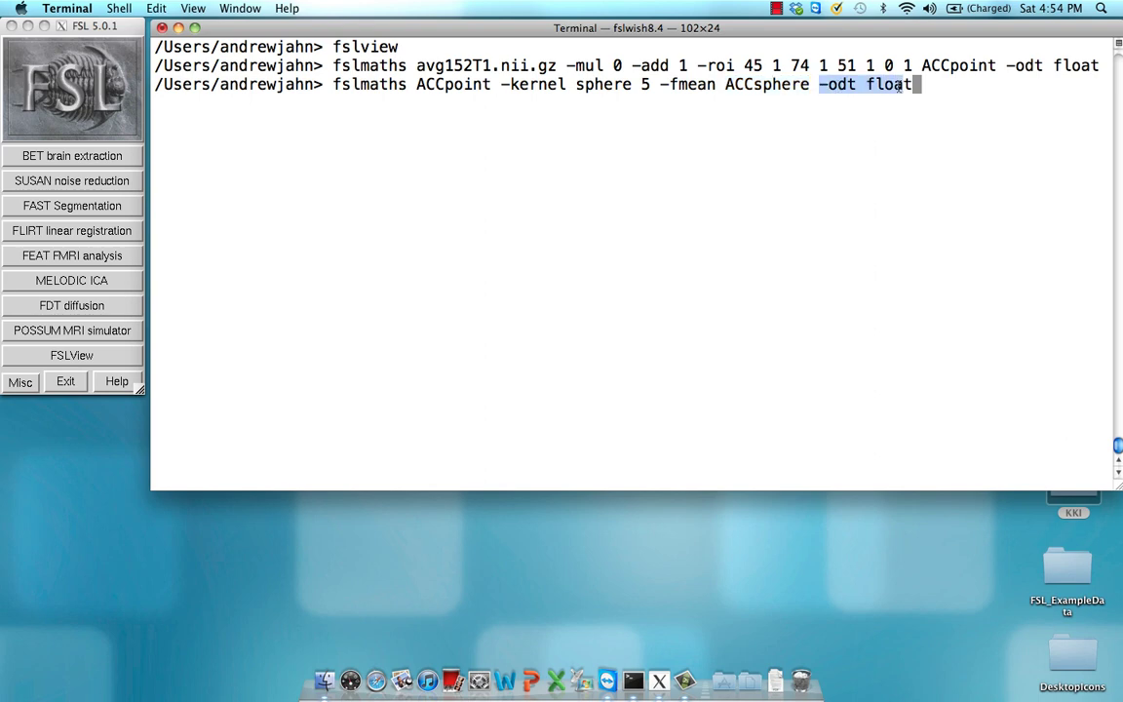
click(956, 96)
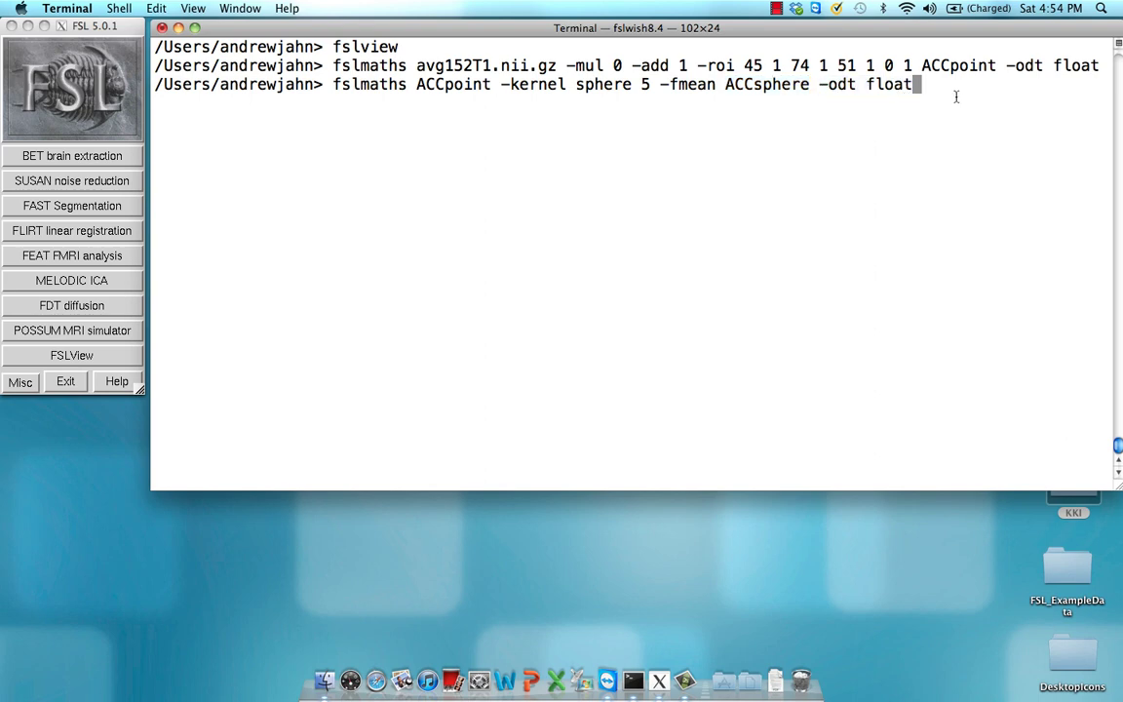
key(Return)
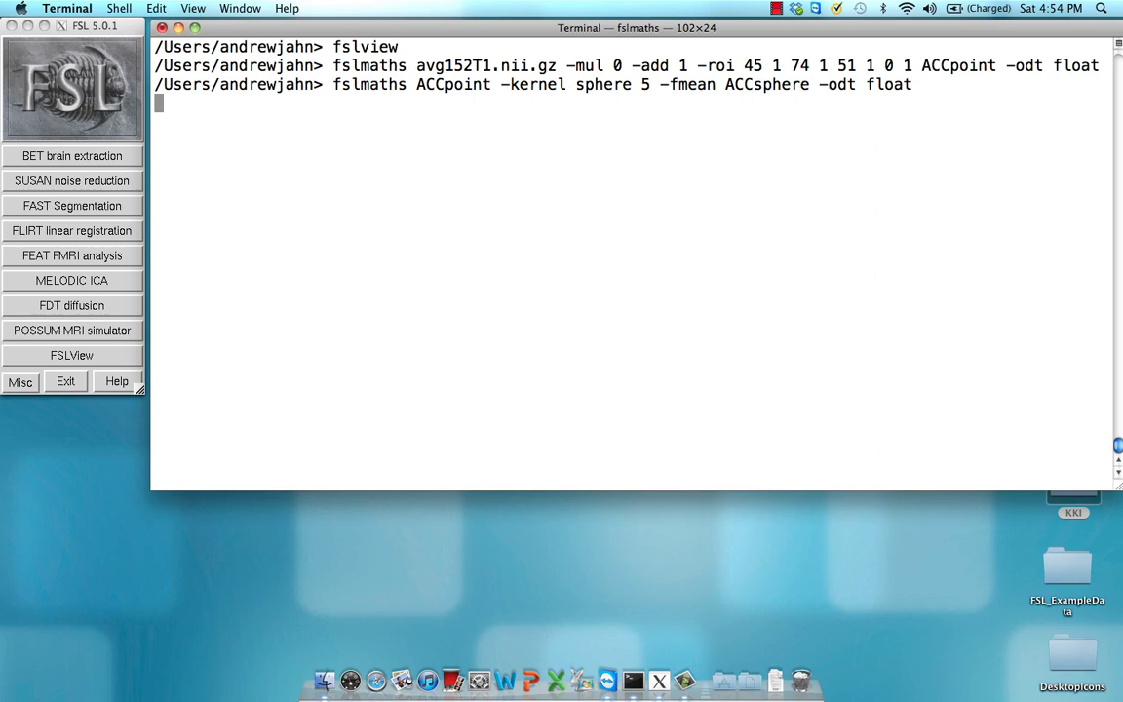
Launch FSLView and open the avg152T1.nii.gz standard template
text(fslview)
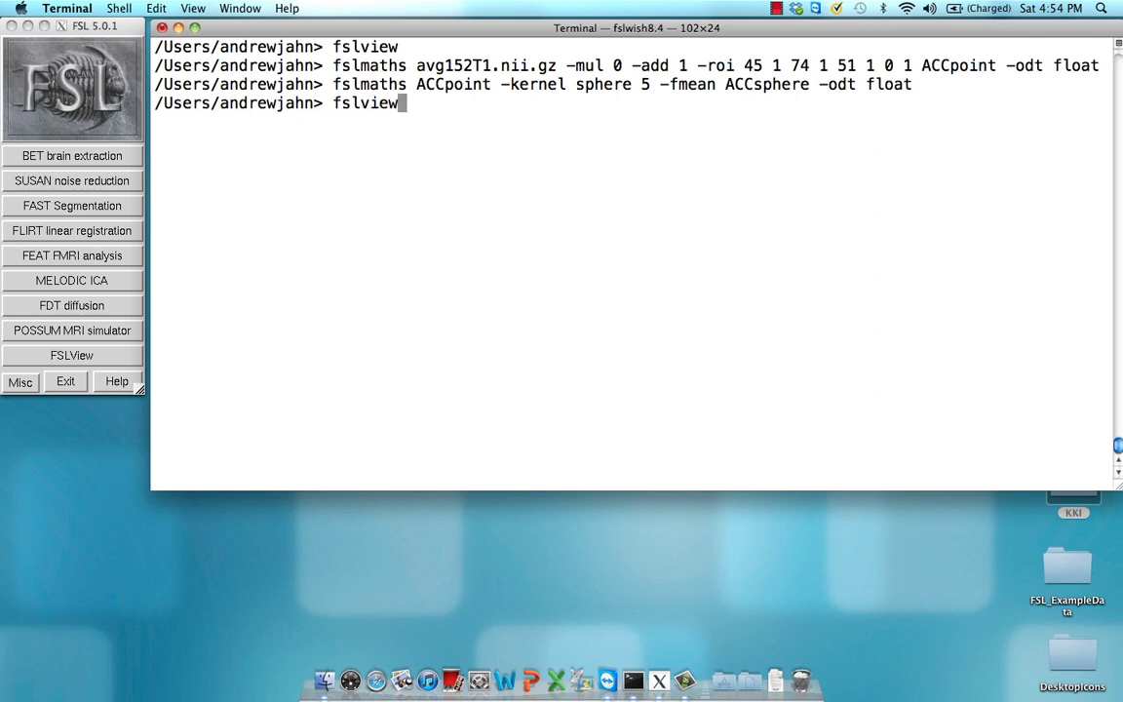
key(Return)
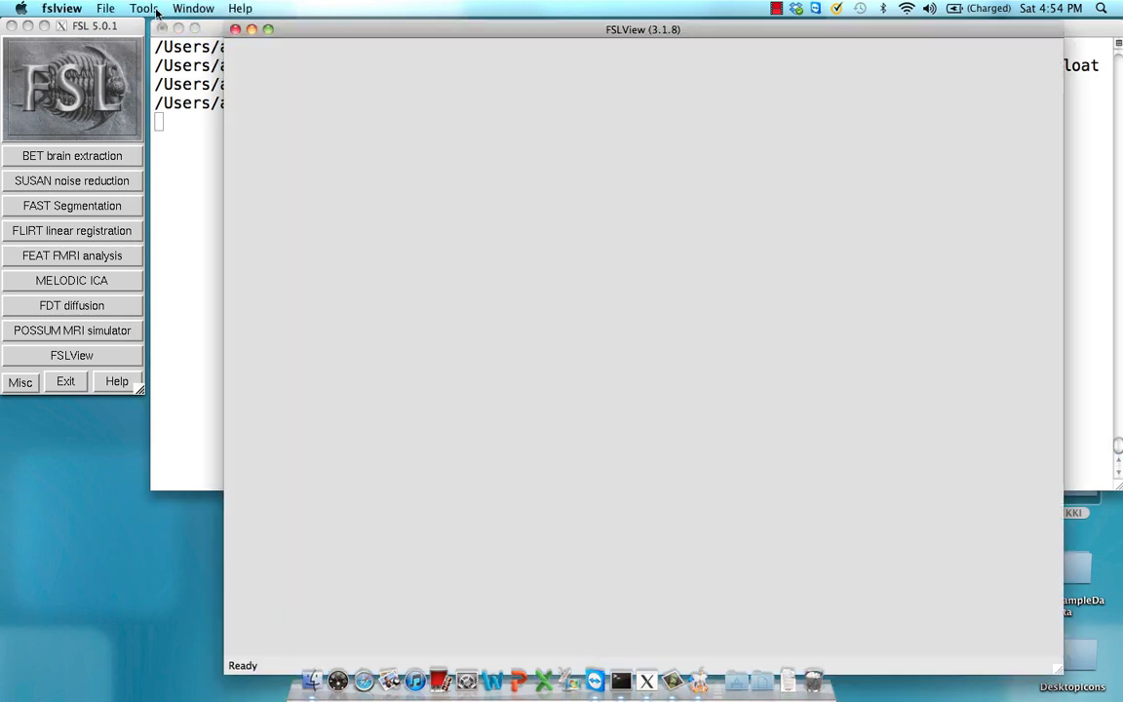
click(105, 8)
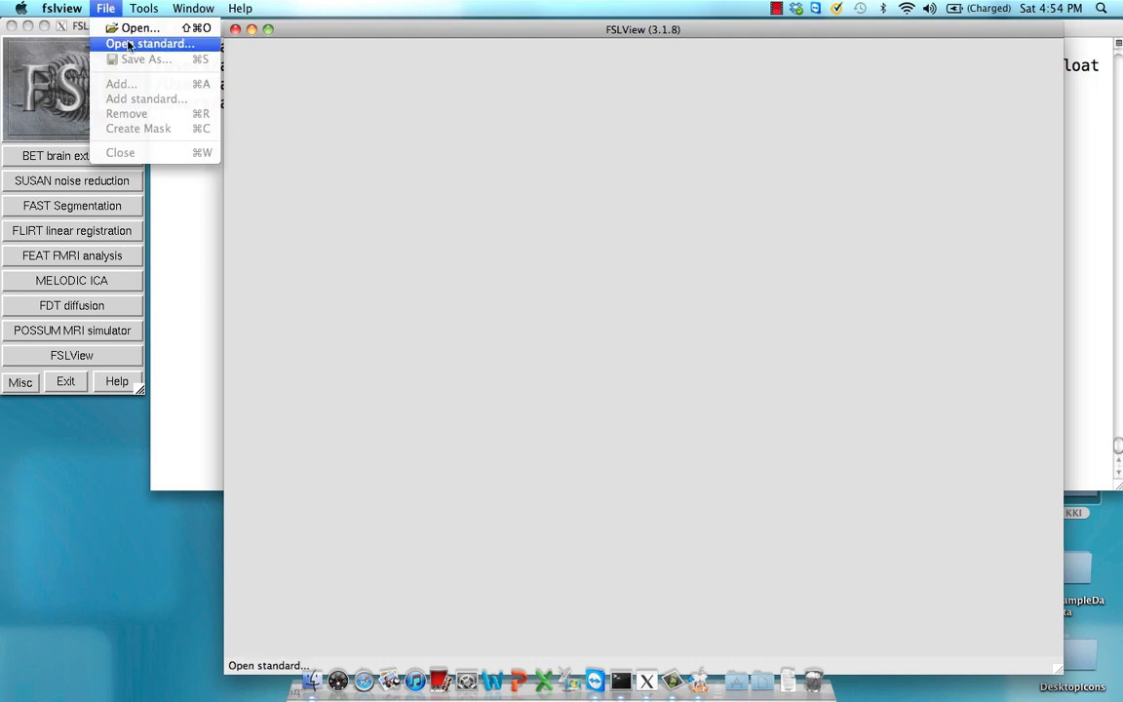
click(128, 45)
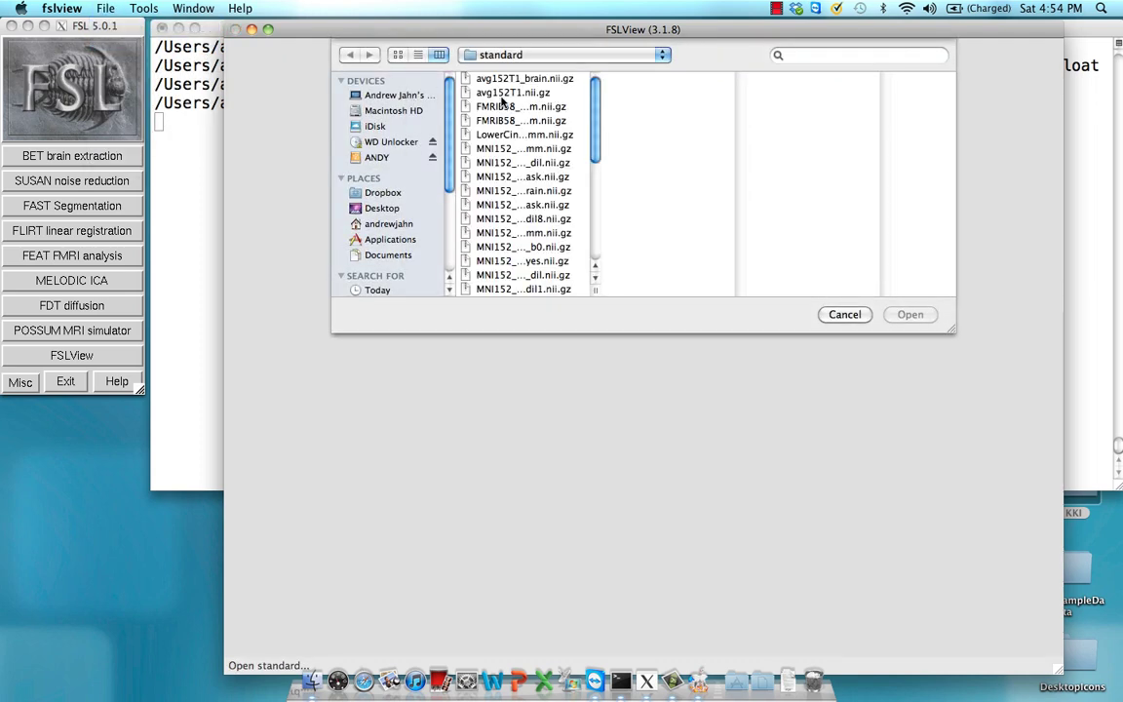
click(501, 97)
key(Return)
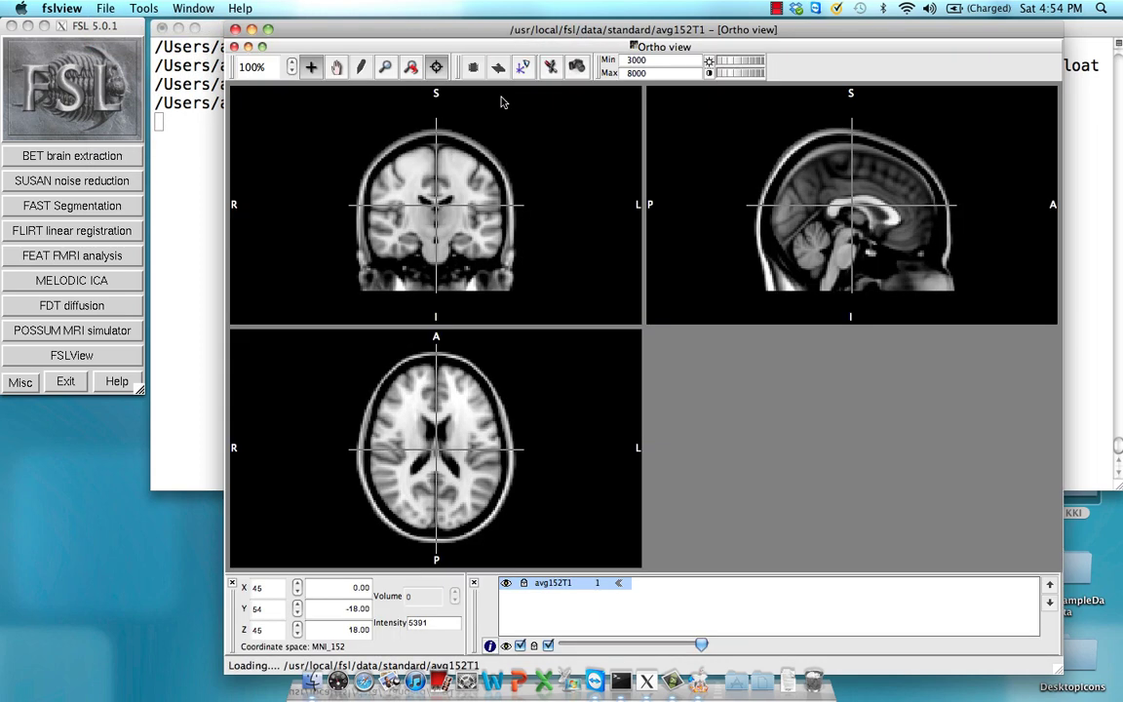
Add ACCsphere.nii.gz as an overlay layer on the template
click(105, 8)
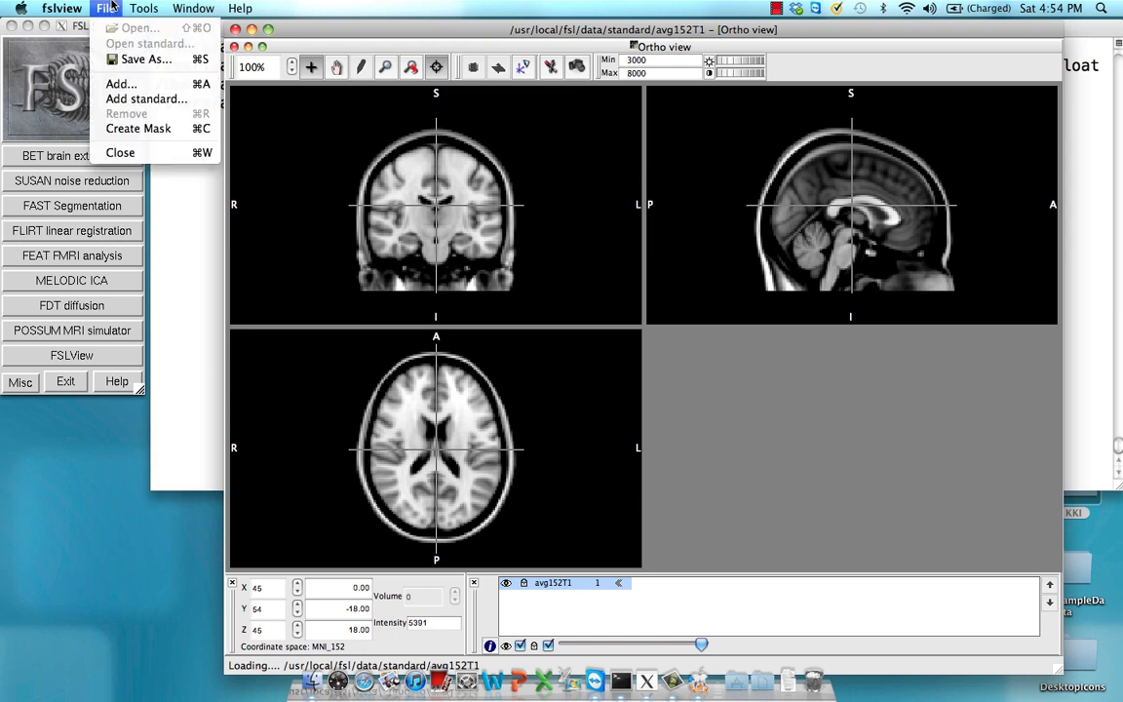
click(128, 83)
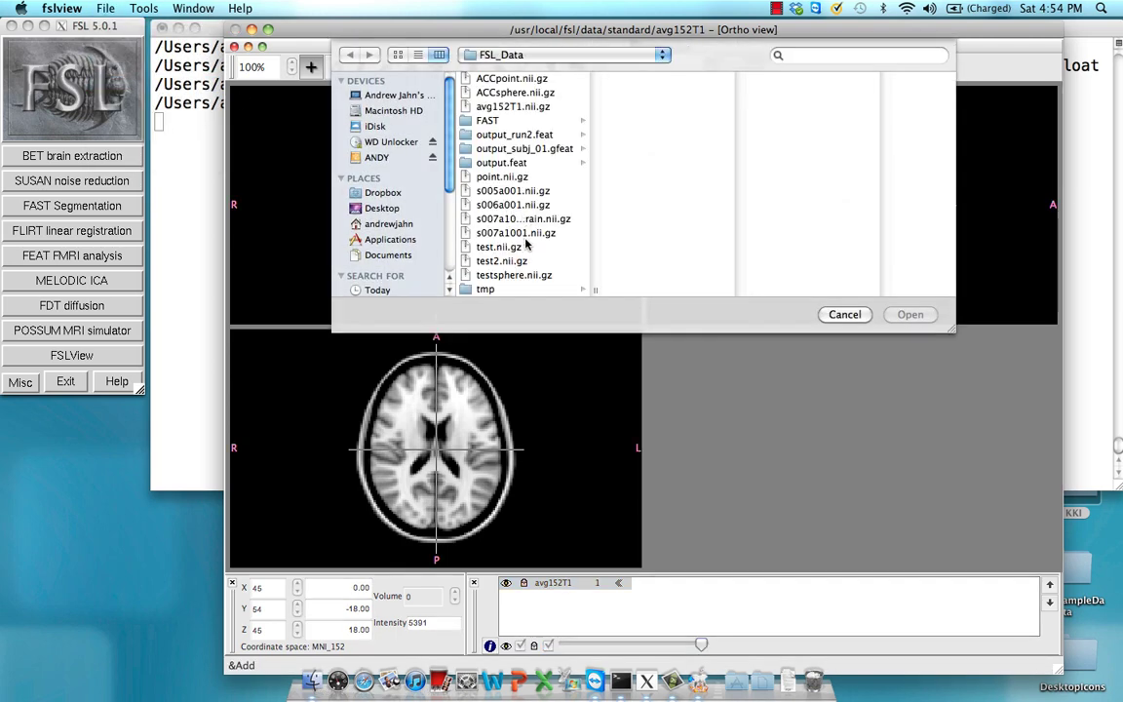
click(505, 95)
double_click(505, 95)
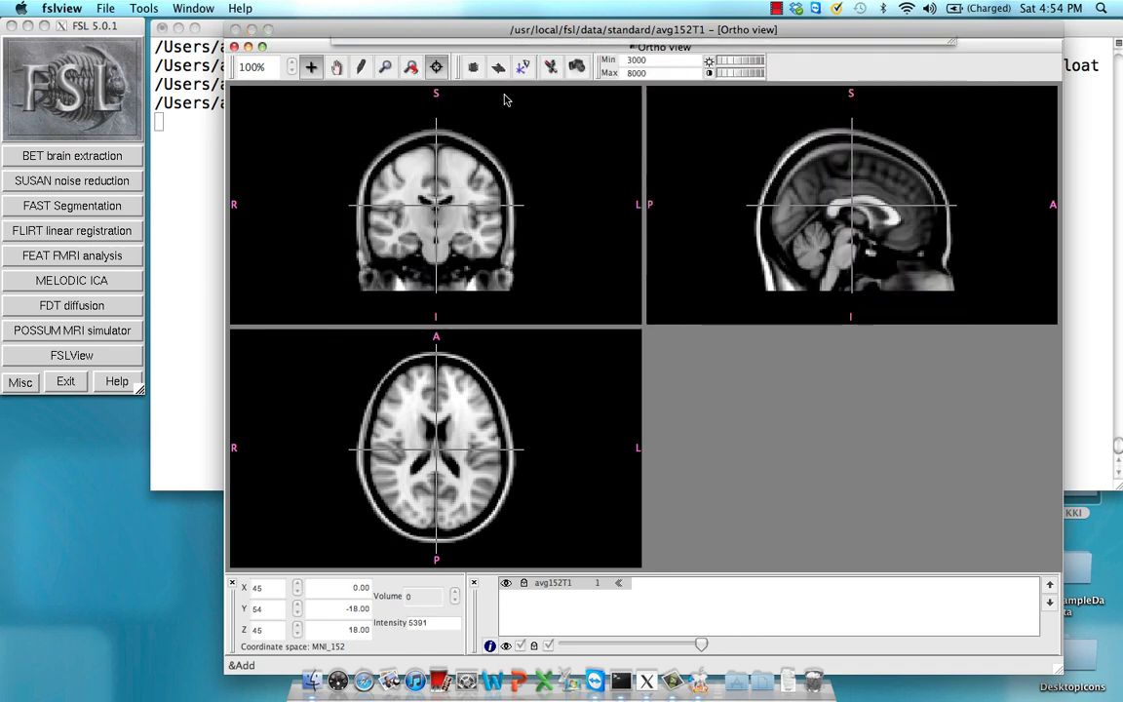
Place the crosshair on the ACCsphere blob and set the Y coordinate to 22 mm
click(889, 195)
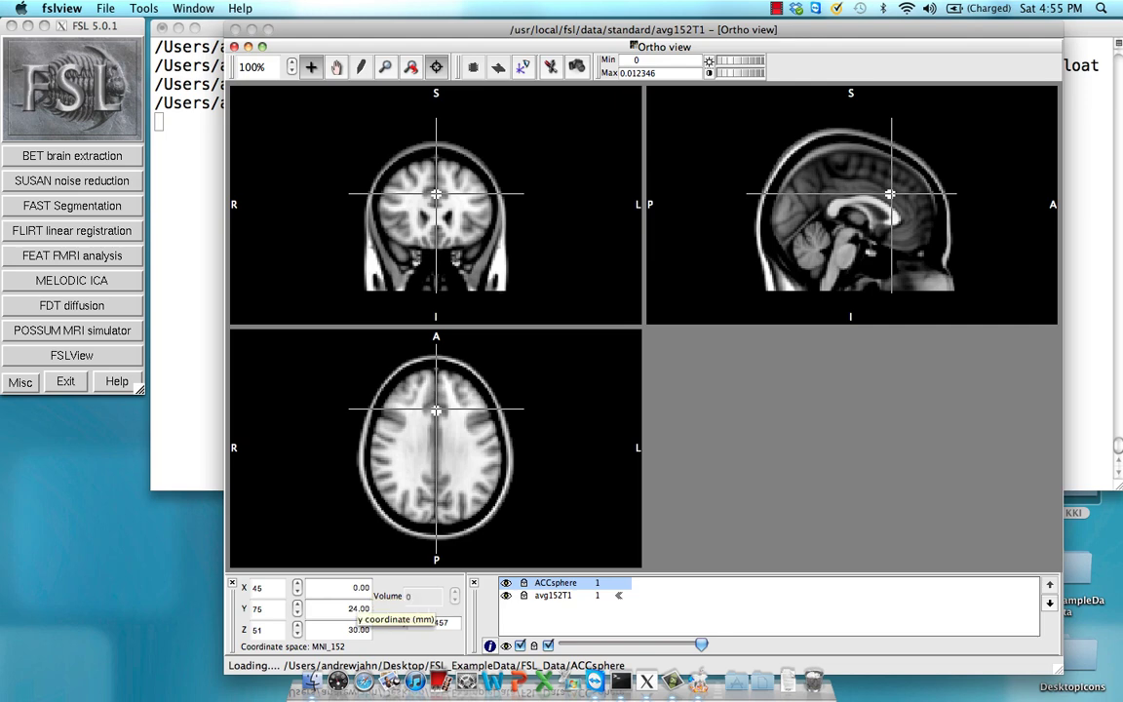
double_click(351, 608)
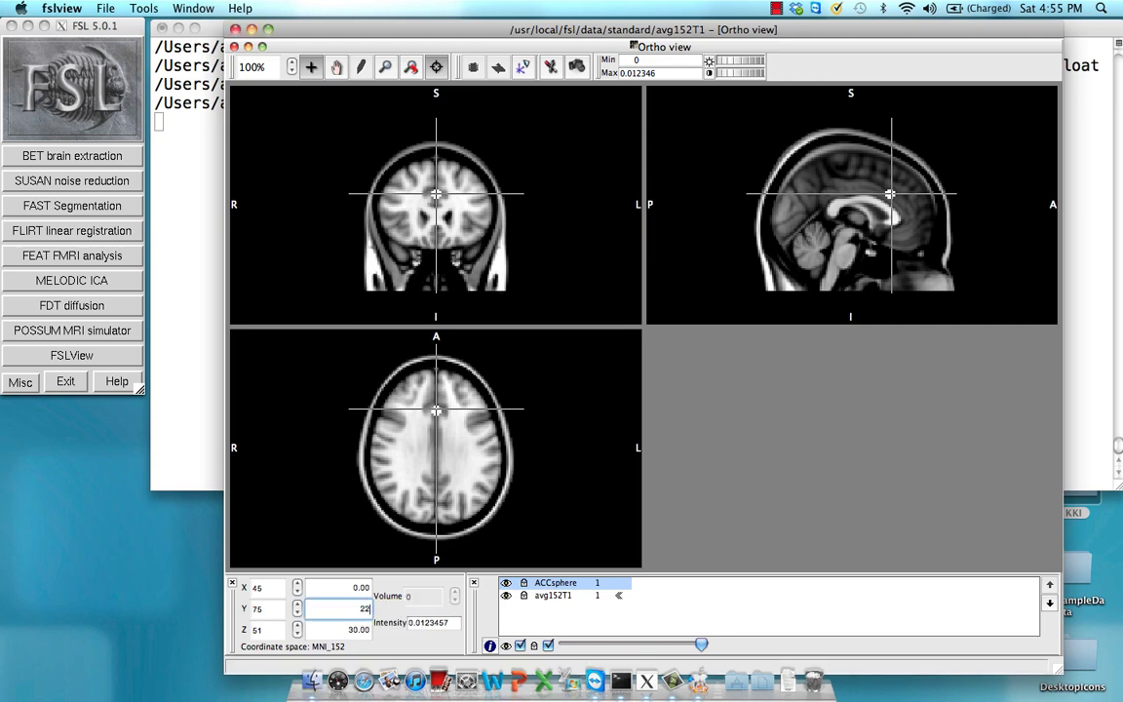
text(22)
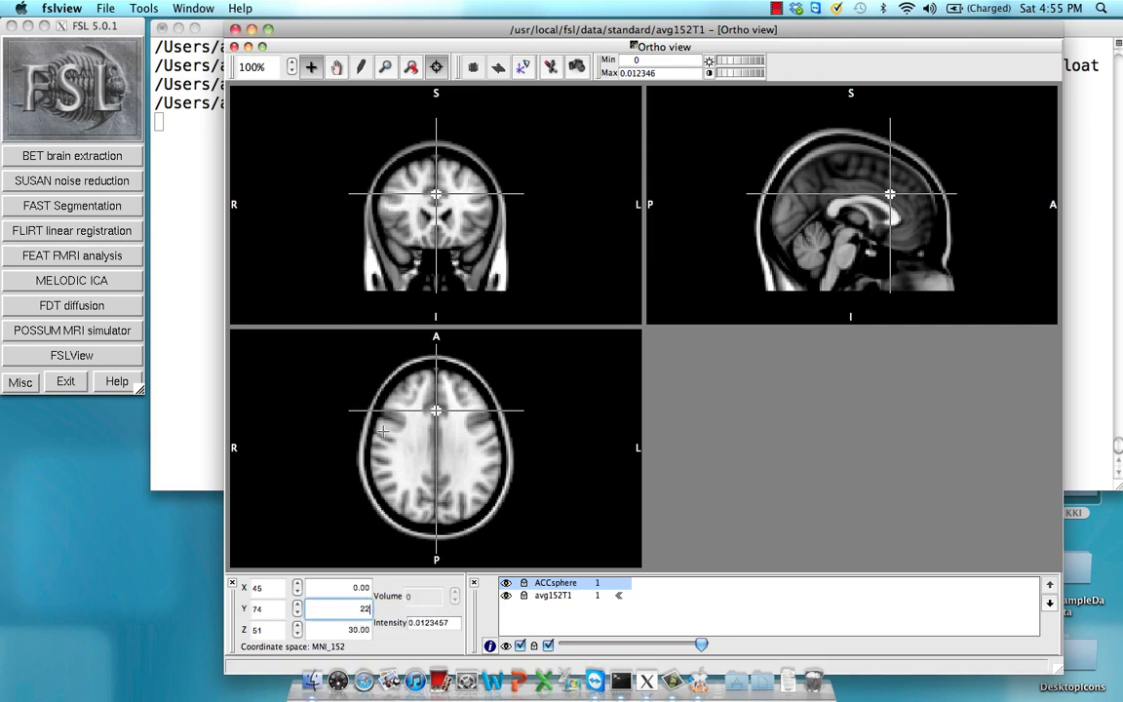